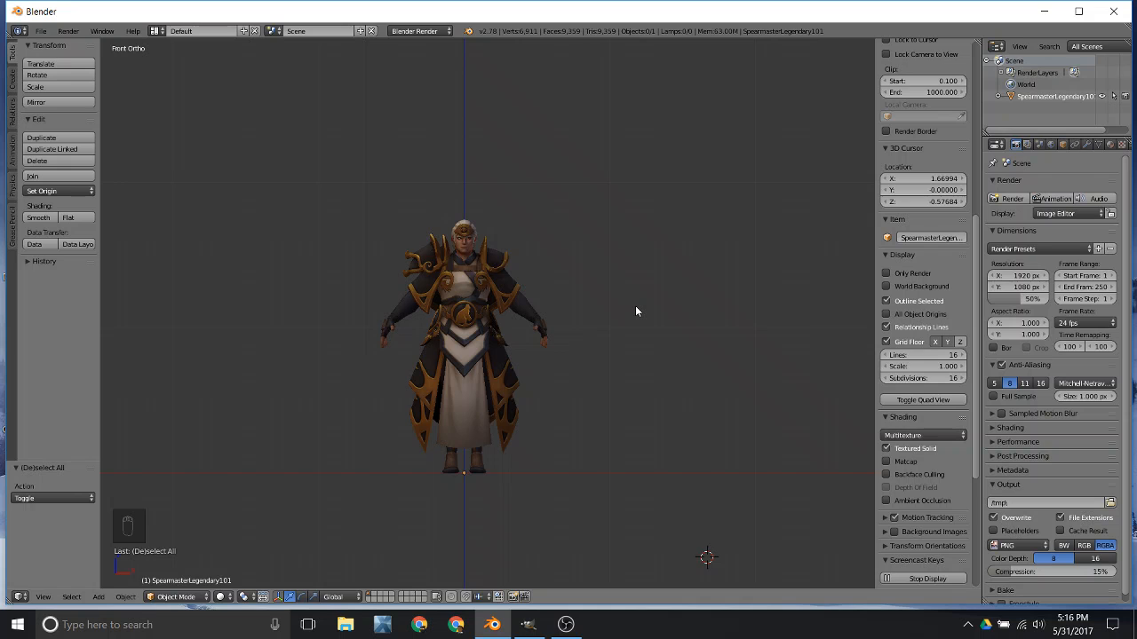
{"action": "middle_click_drag", "start_coordinate": [610, 325], "coordinate": [434, 336]}
{"action": "key", "text": "KP_1"}
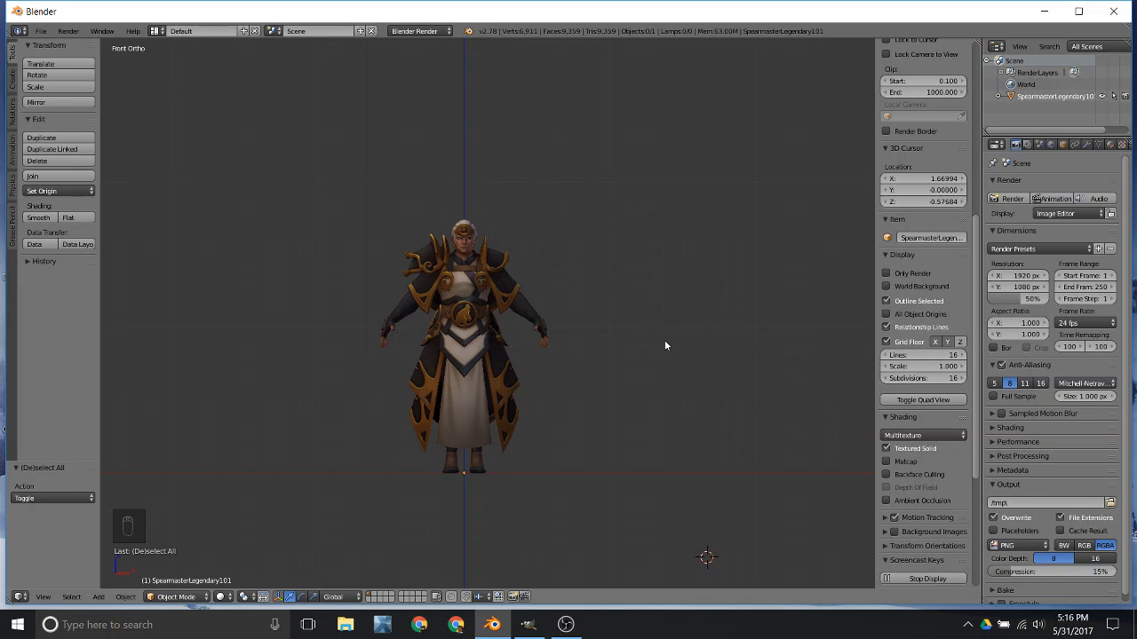
Set the render resolution to 64 by 64 px at 100% scale
{"action": "left_click", "coordinate": [1021, 279]}
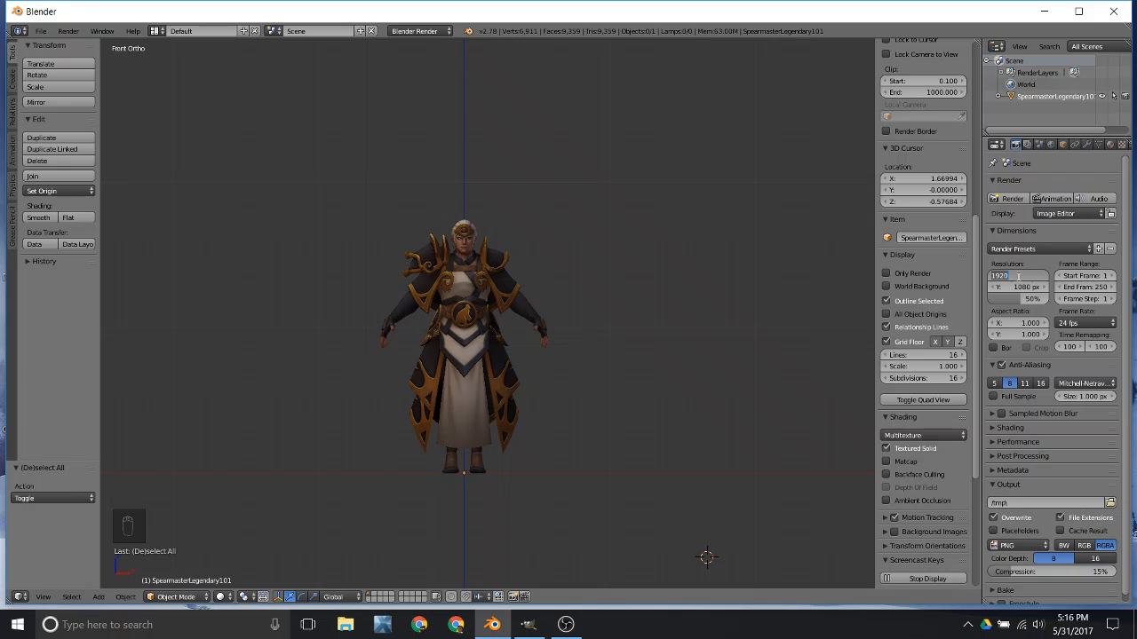
{"action": "type", "text": "64"}
{"action": "left_click", "coordinate": [1027, 286]}
{"action": "left_click", "coordinate": [1027, 286]}
{"action": "type", "text": "64"}
{"action": "left_click", "coordinate": [1029, 307]}
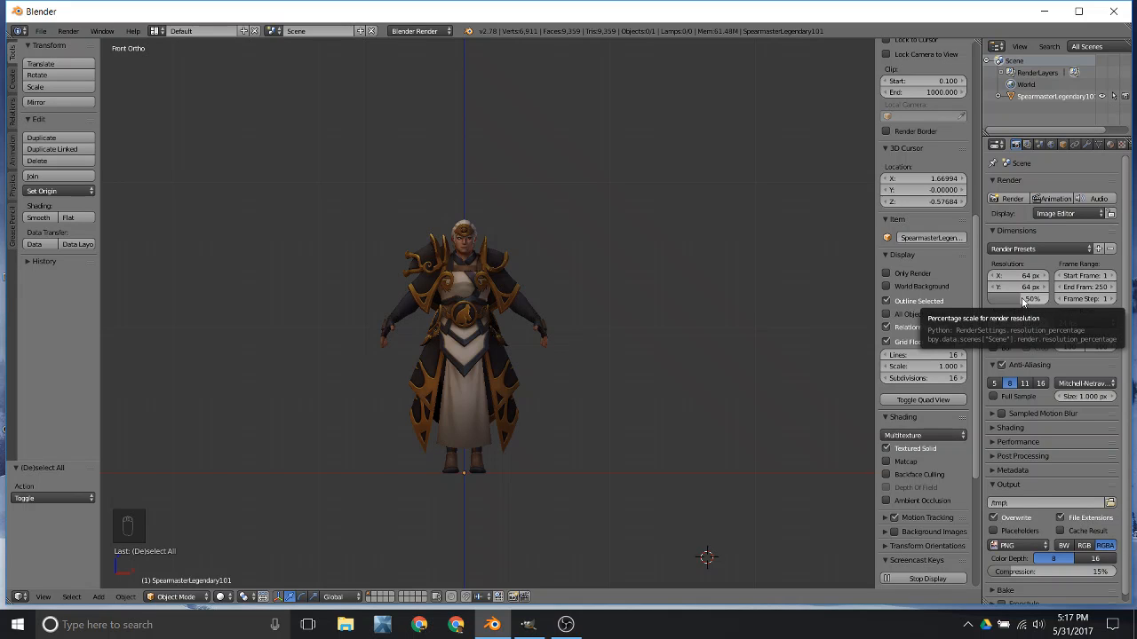
{"action": "left_click_drag", "start_coordinate": [1022, 302], "coordinate": [1052, 300]}
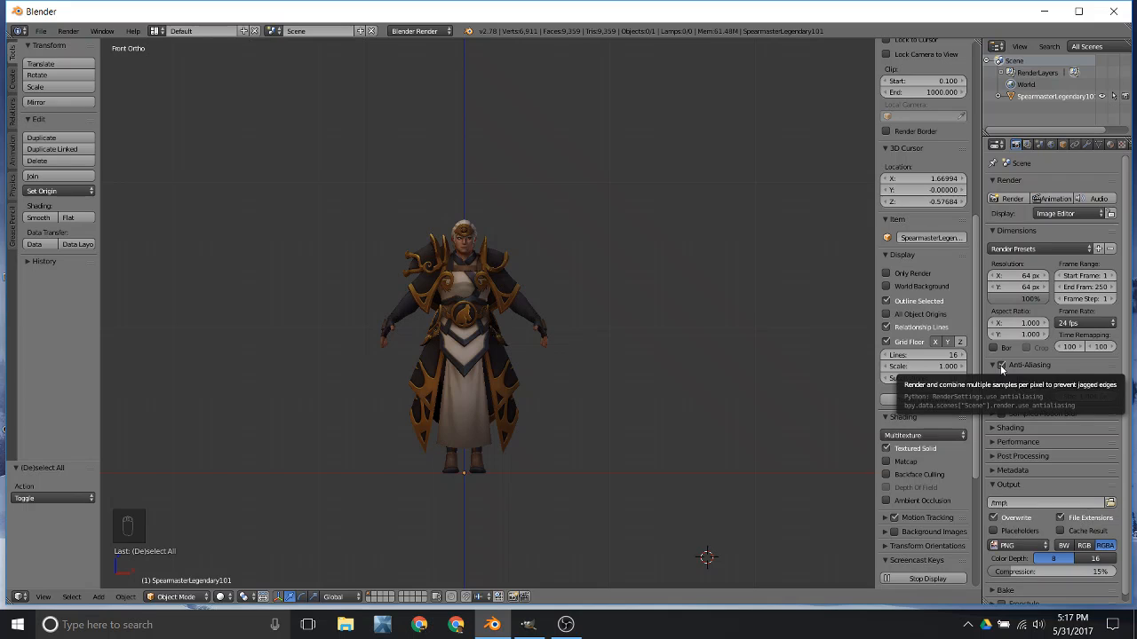
Set the anti-aliasing filter to Catmull-Rom with a size of 1.5 px
{"action": "left_click", "coordinate": [1012, 368]}
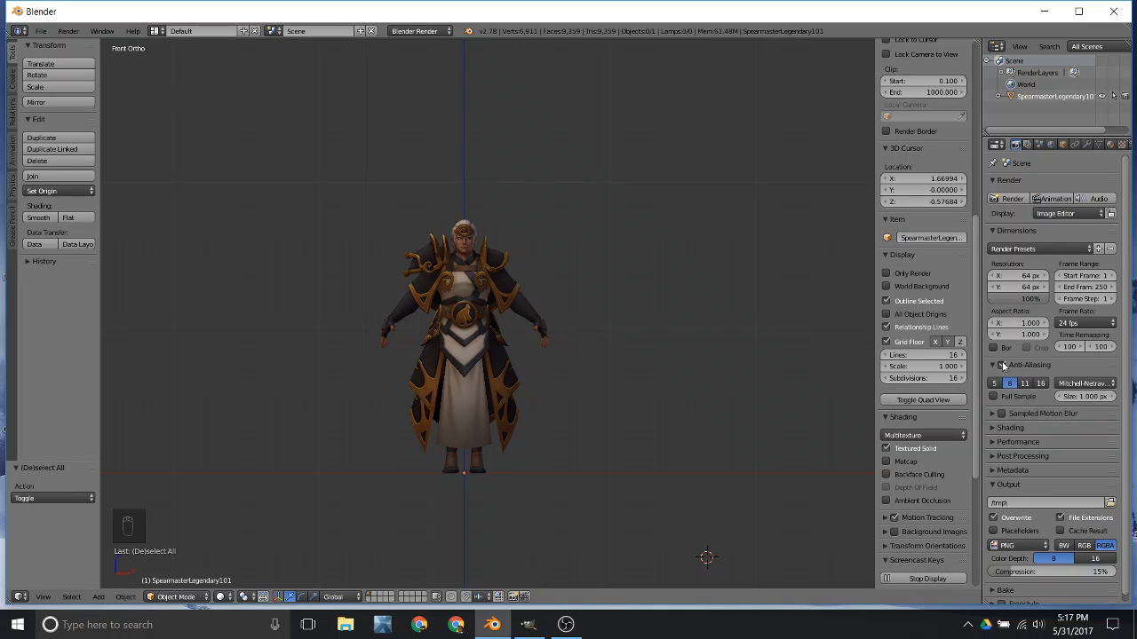
{"action": "left_click", "coordinate": [1062, 382]}
{"action": "left_click", "coordinate": [1056, 324]}
{"action": "scroll", "coordinate": [1019, 504], "scroll_direction": "down", "scroll_amount": 1}
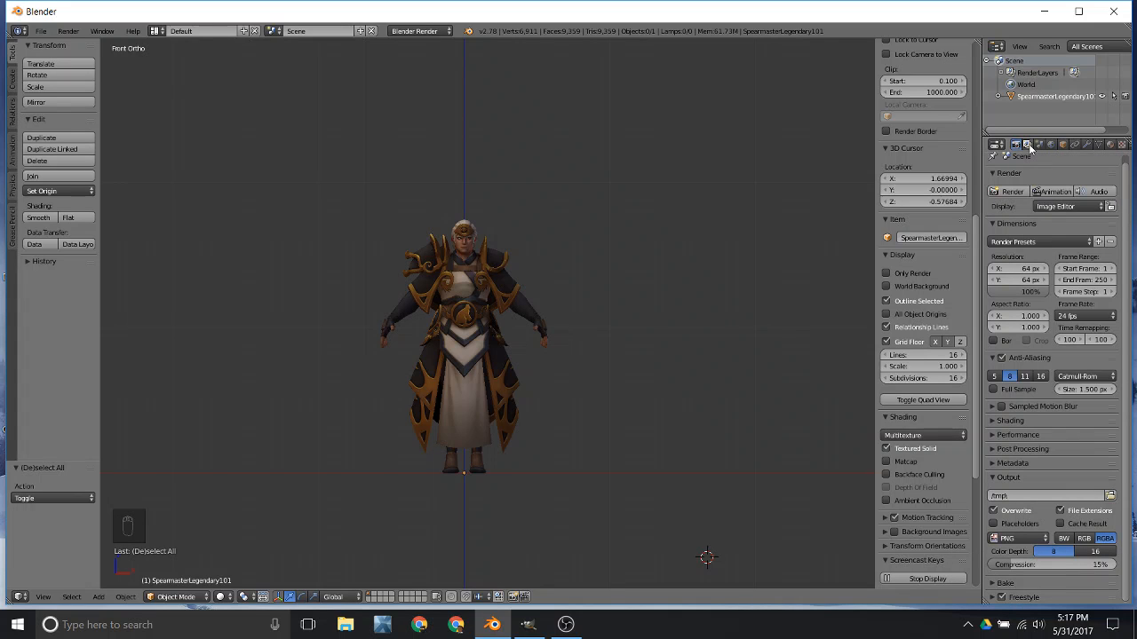
Exclude Sky from the render layer and limit the Freestyle line set's edge types to Contour and External Contour
{"action": "left_click", "coordinate": [1027, 144]}
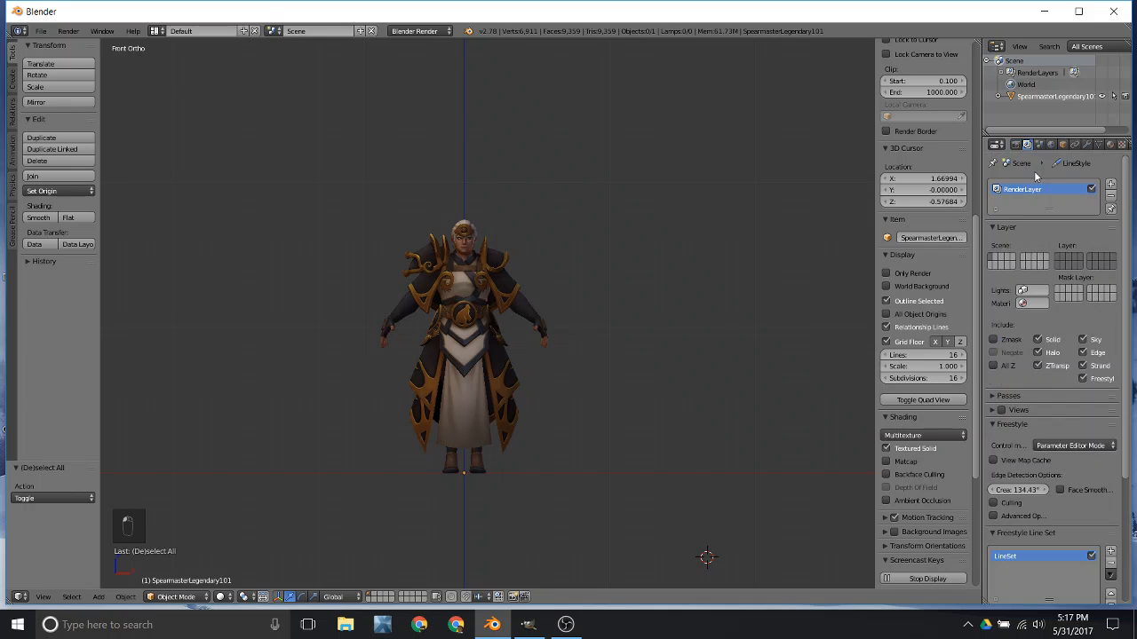
{"action": "left_click", "coordinate": [1082, 341]}
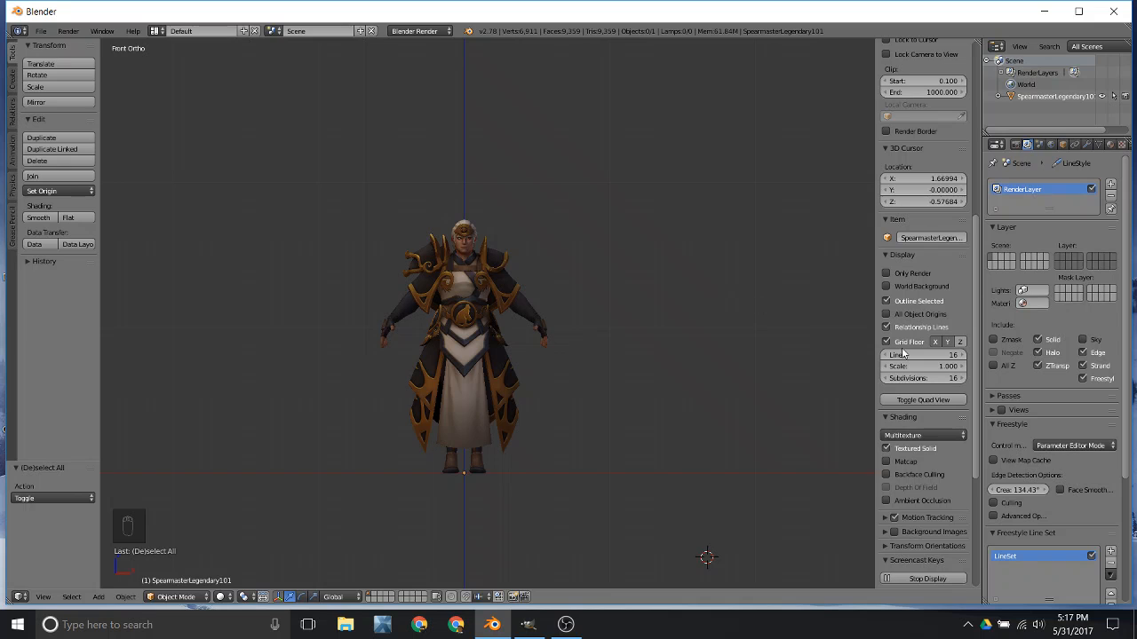
{"action": "scroll", "coordinate": [1050, 417], "scroll_direction": "down", "scroll_amount": 4}
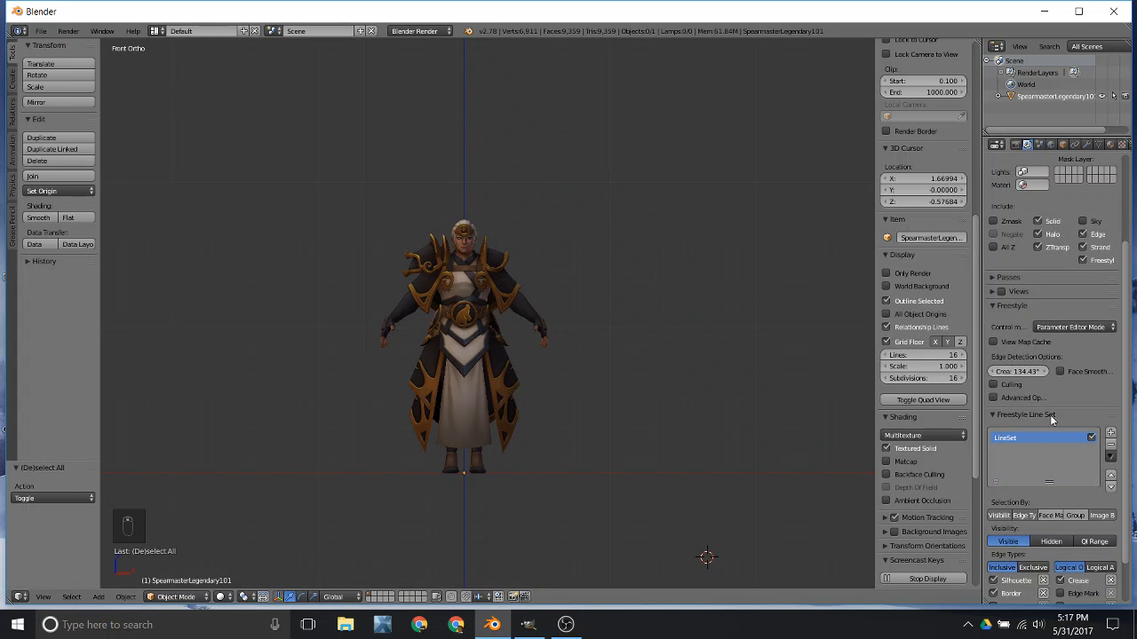
{"action": "scroll", "coordinate": [1050, 419], "scroll_direction": "down", "scroll_amount": 2}
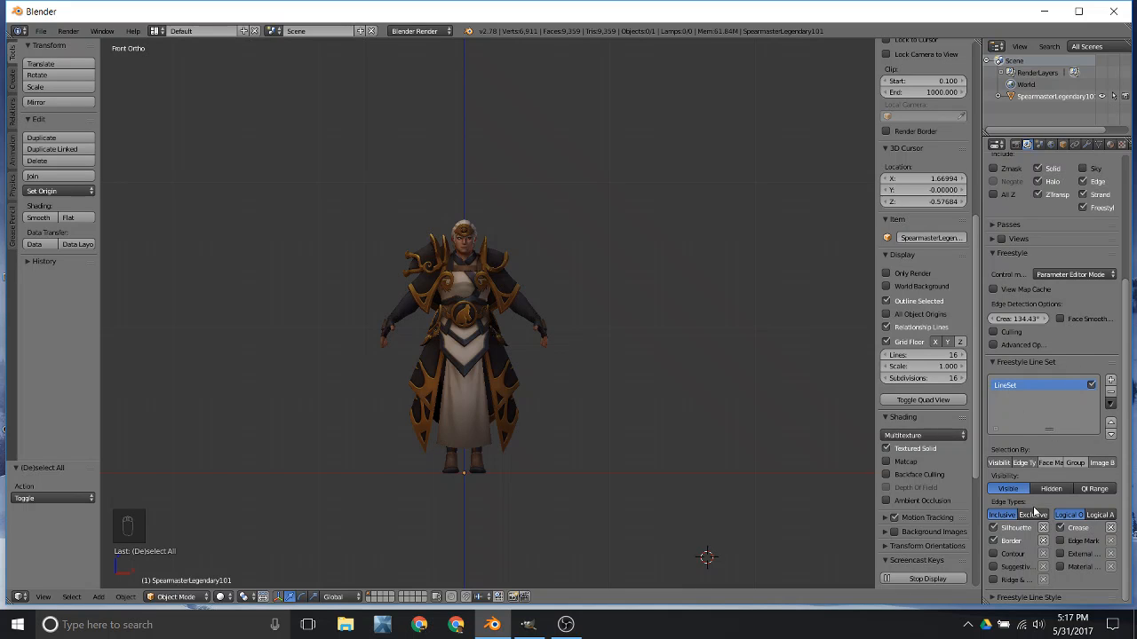
{"action": "left_click", "coordinate": [995, 543]}
{"action": "left_click", "coordinate": [995, 530]}
{"action": "left_click", "coordinate": [1058, 527]}
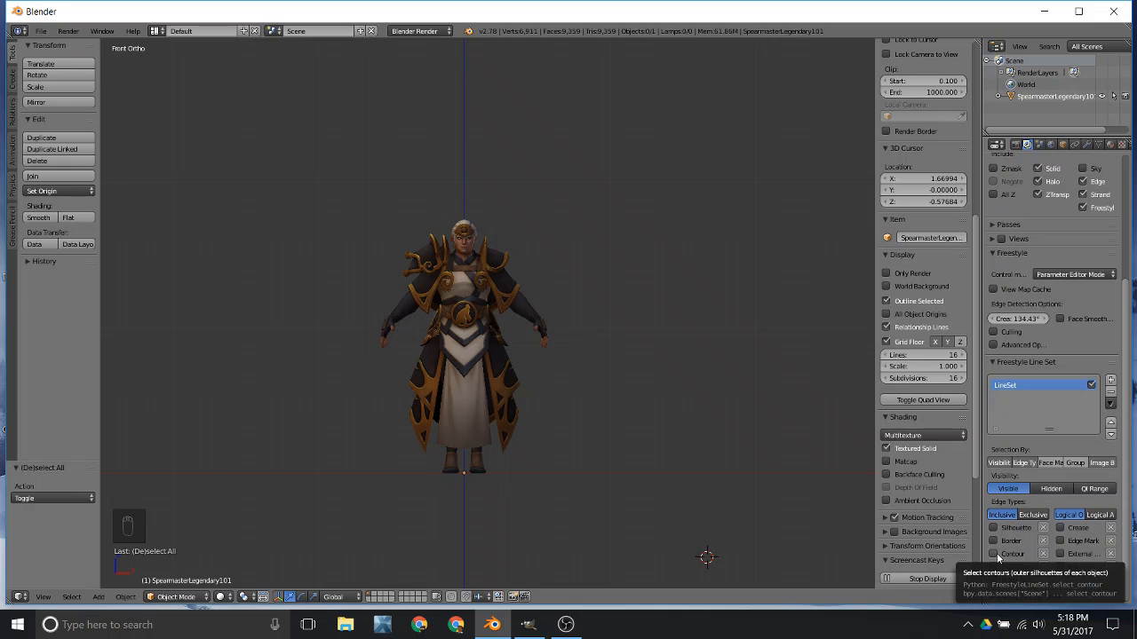
{"action": "left_click", "coordinate": [994, 554]}
{"action": "left_click", "coordinate": [1061, 554]}
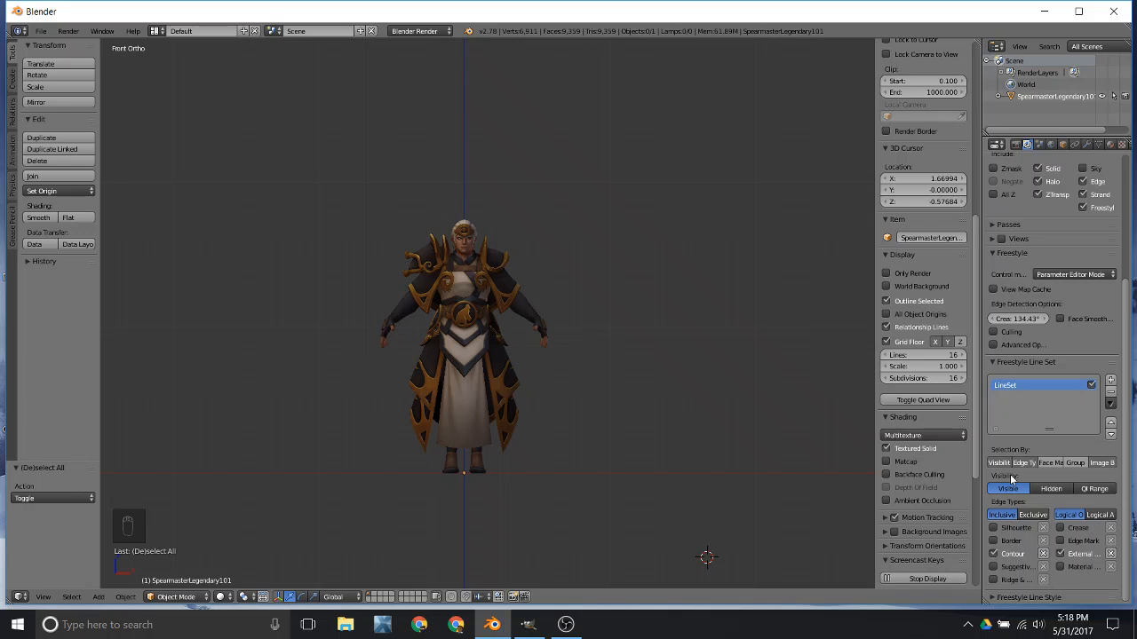
Set the Freestyle line style's caps to Round and show its thickness settings
{"action": "scroll", "coordinate": [1010, 479], "scroll_direction": "down", "scroll_amount": 8}
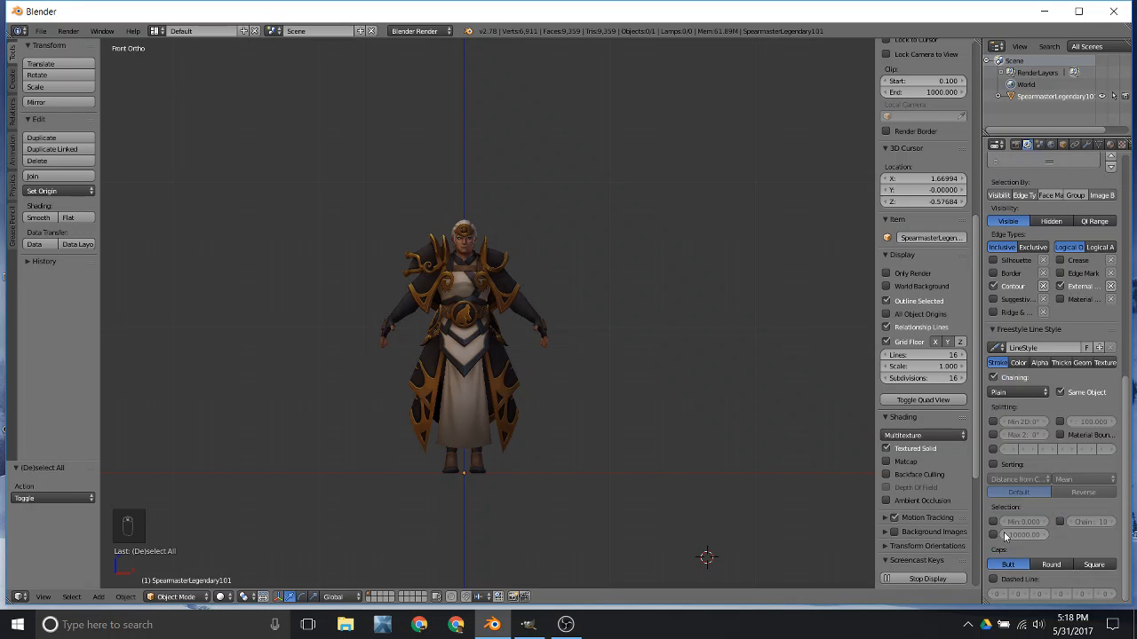
{"action": "left_click", "coordinate": [1049, 566]}
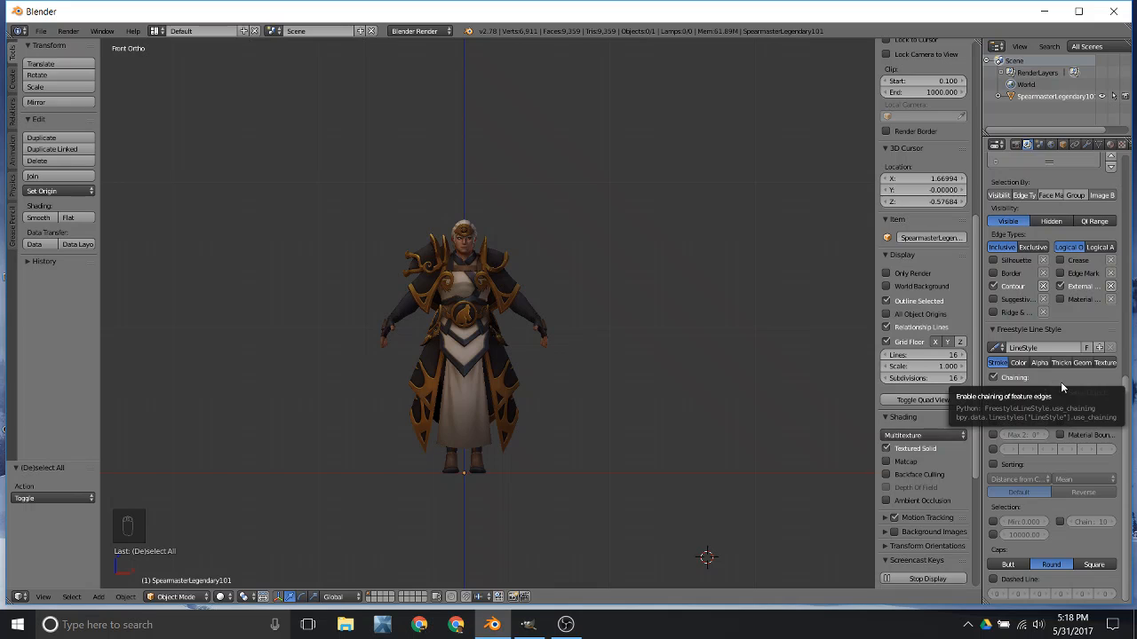
{"action": "left_click", "coordinate": [1060, 362]}
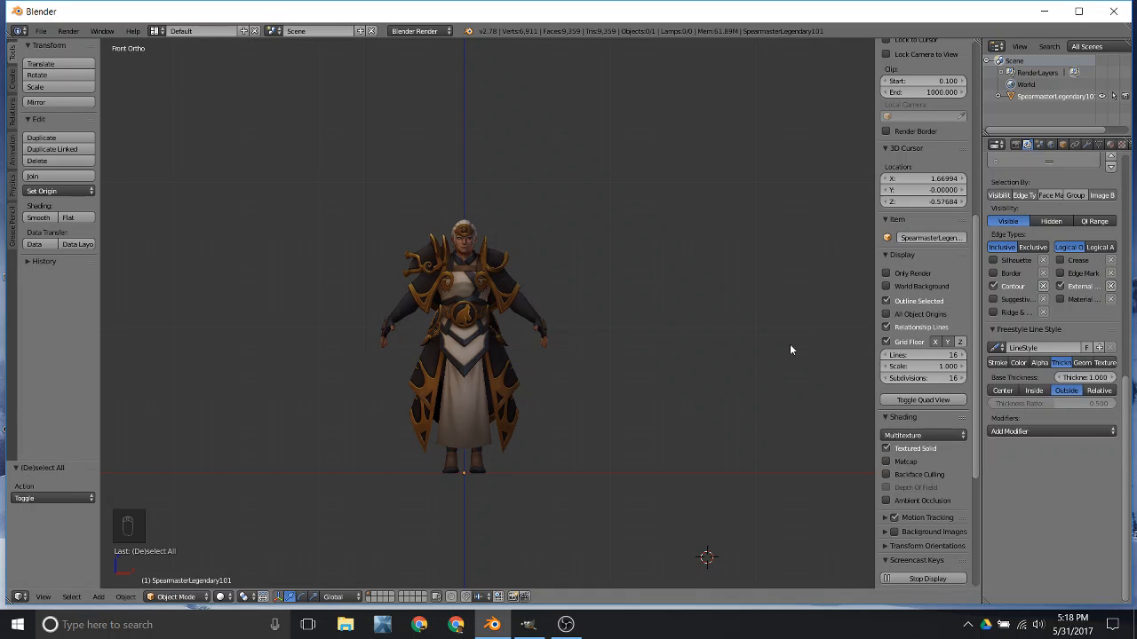
Enable environment lighting for the world and set its energy to 0.1
{"action": "left_click", "coordinate": [1051, 145]}
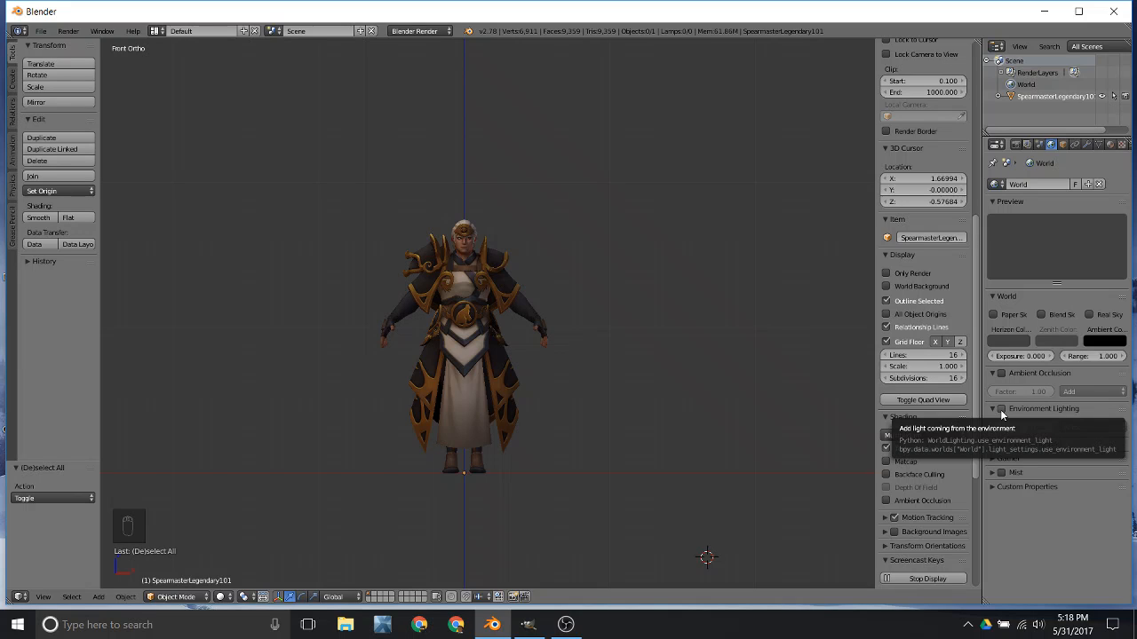
{"action": "left_click", "coordinate": [1000, 410]}
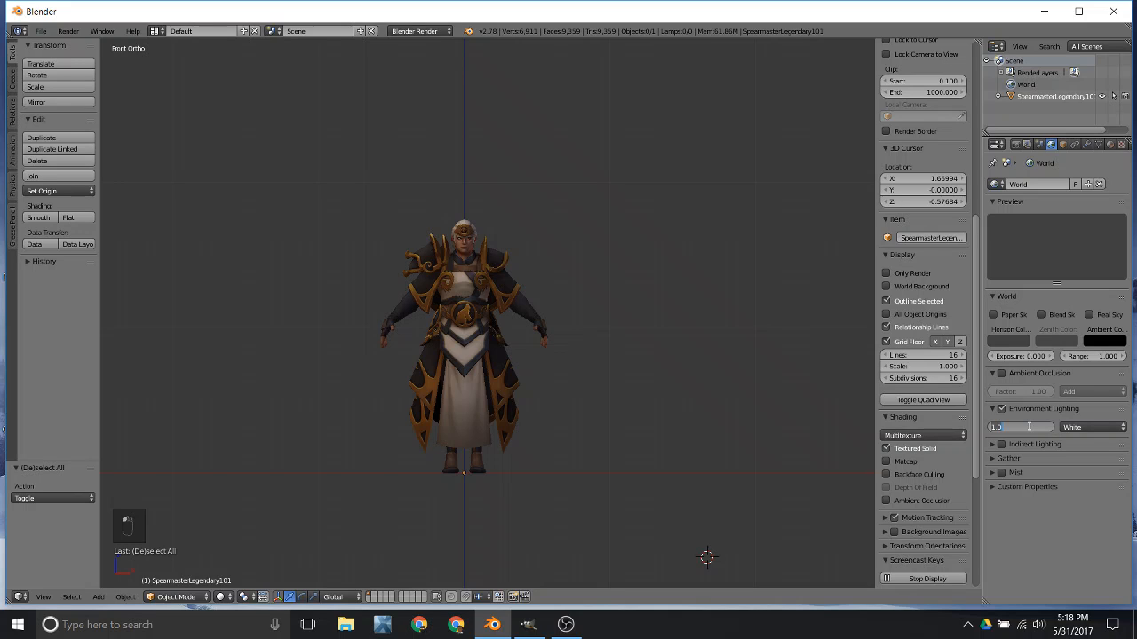
{"action": "type", "text": "0"}
{"action": "key", "text": "Return"}
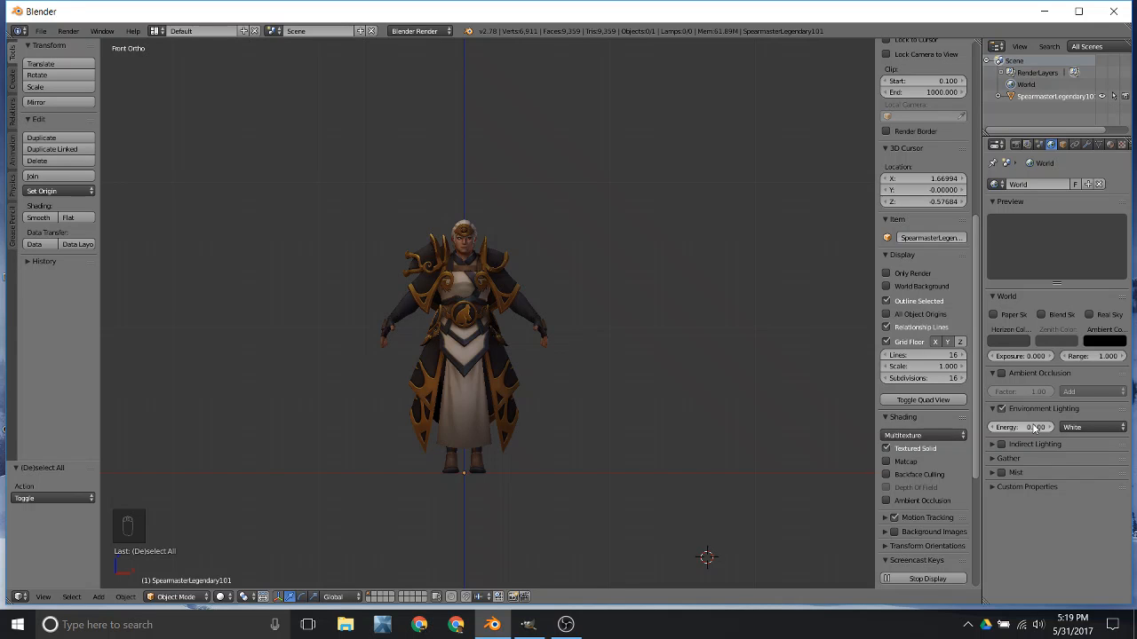
Select the character and move it along the X axis to about 0.48
{"action": "middle_click_drag", "start_coordinate": [552, 309], "coordinate": [475, 334], "text": "shift"}
{"action": "key", "text": "a"}
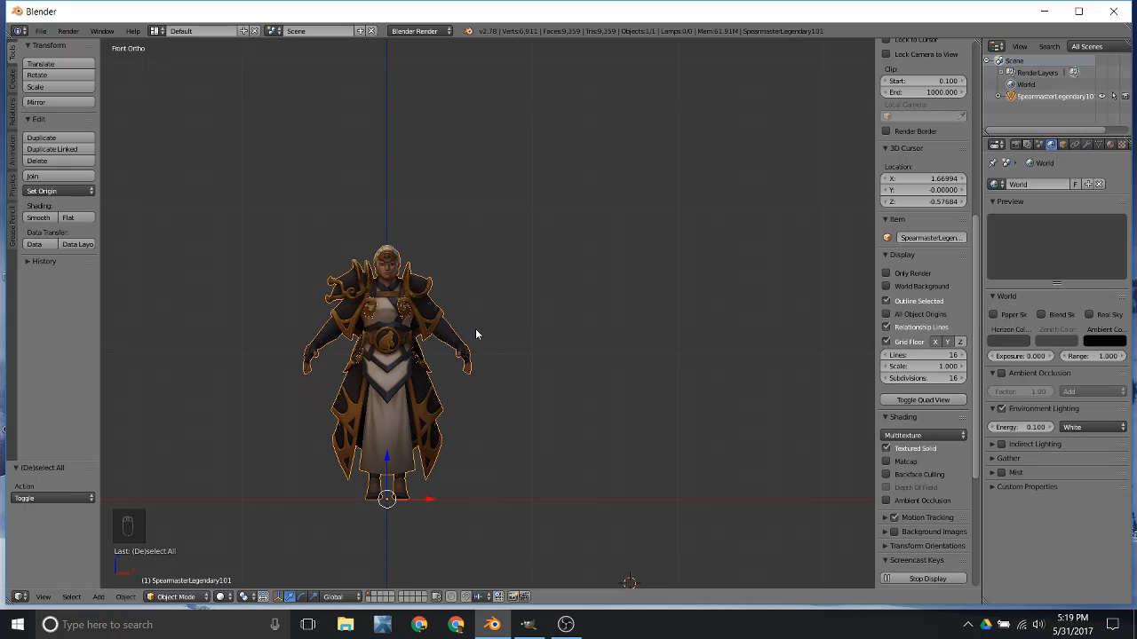
{"action": "key", "text": "g"}
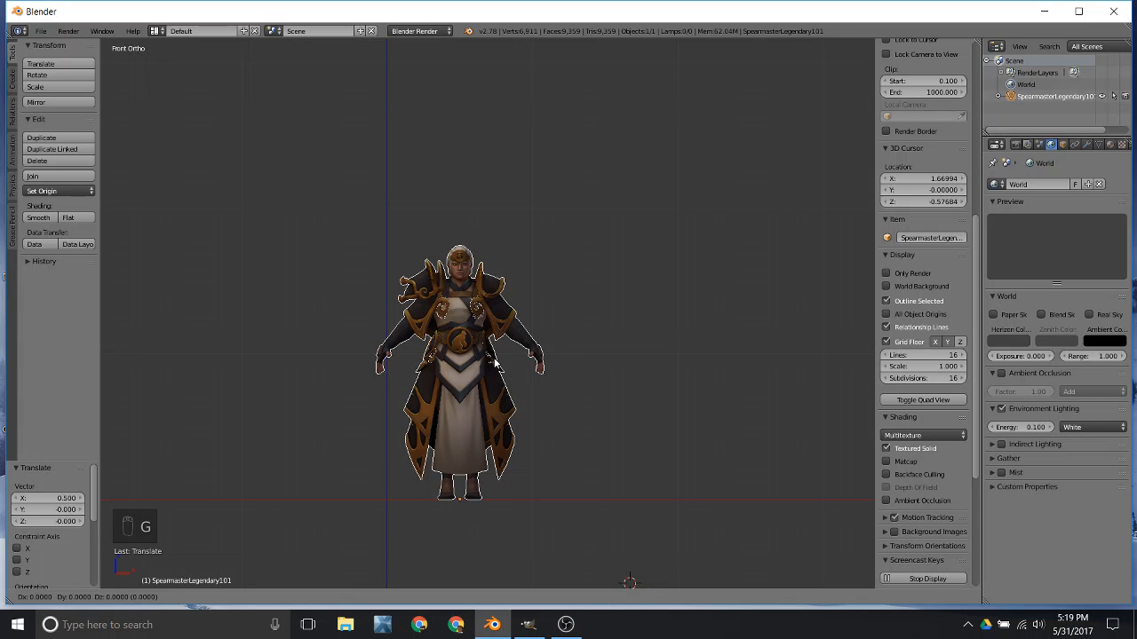
{"action": "key", "text": "x"}
{"action": "left_click", "coordinate": [494, 364]}
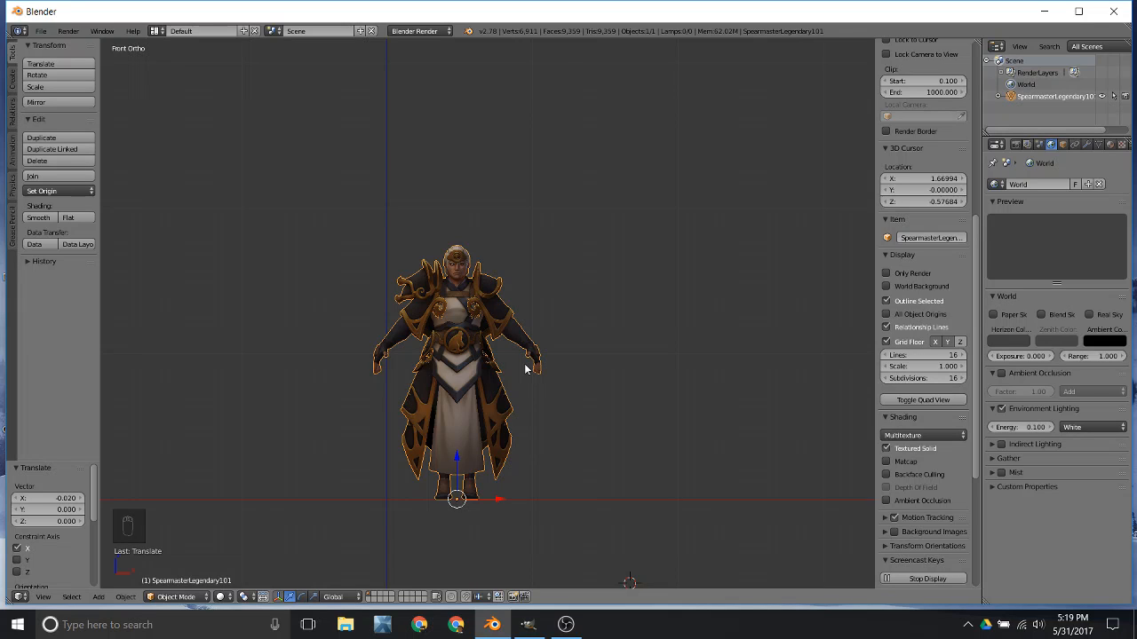
Scale the character uniformly to about 0.857, making it 1.5 units tall, and move it along X to about 0.5
{"action": "scroll", "coordinate": [929, 265], "scroll_direction": "up", "scroll_amount": 8}
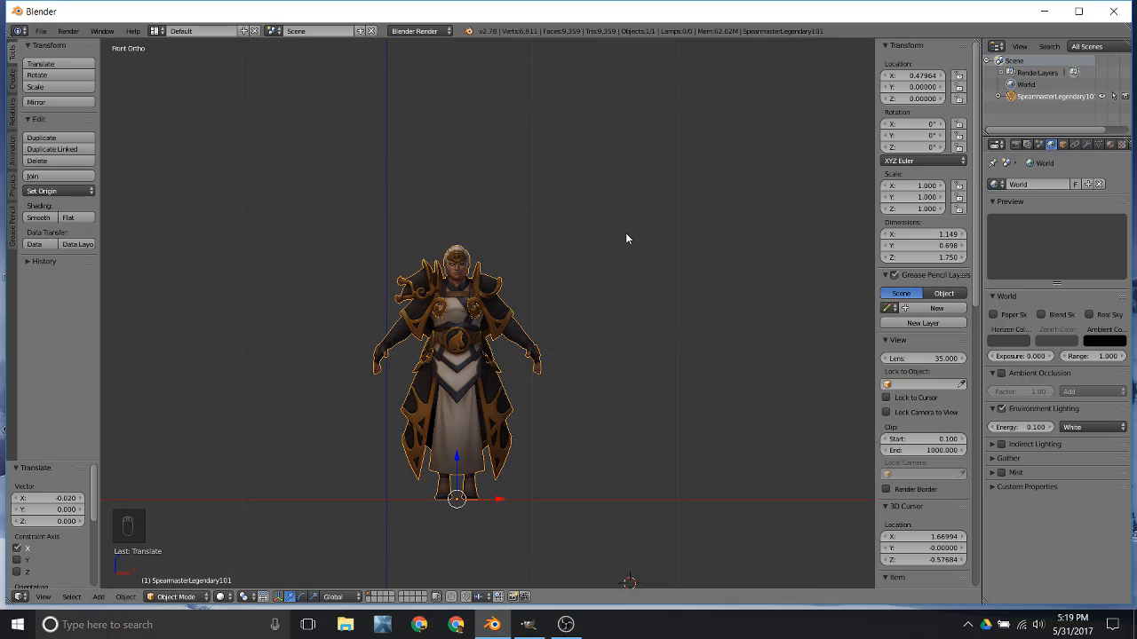
{"action": "key", "text": "s"}
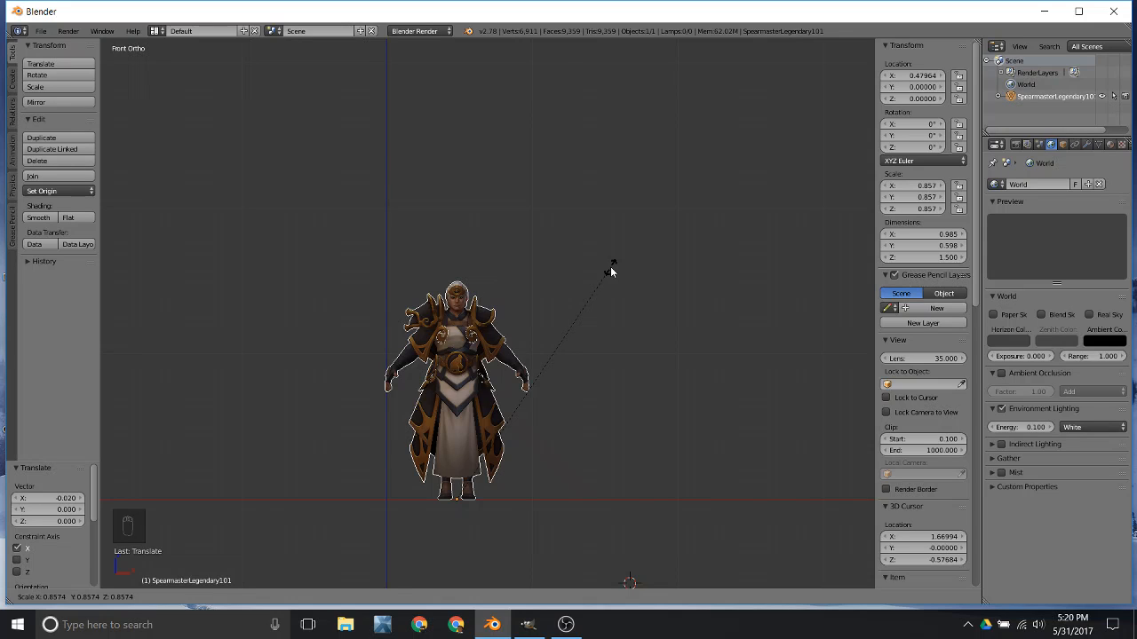
{"action": "left_click", "coordinate": [610, 267]}
{"action": "key", "text": "g"}
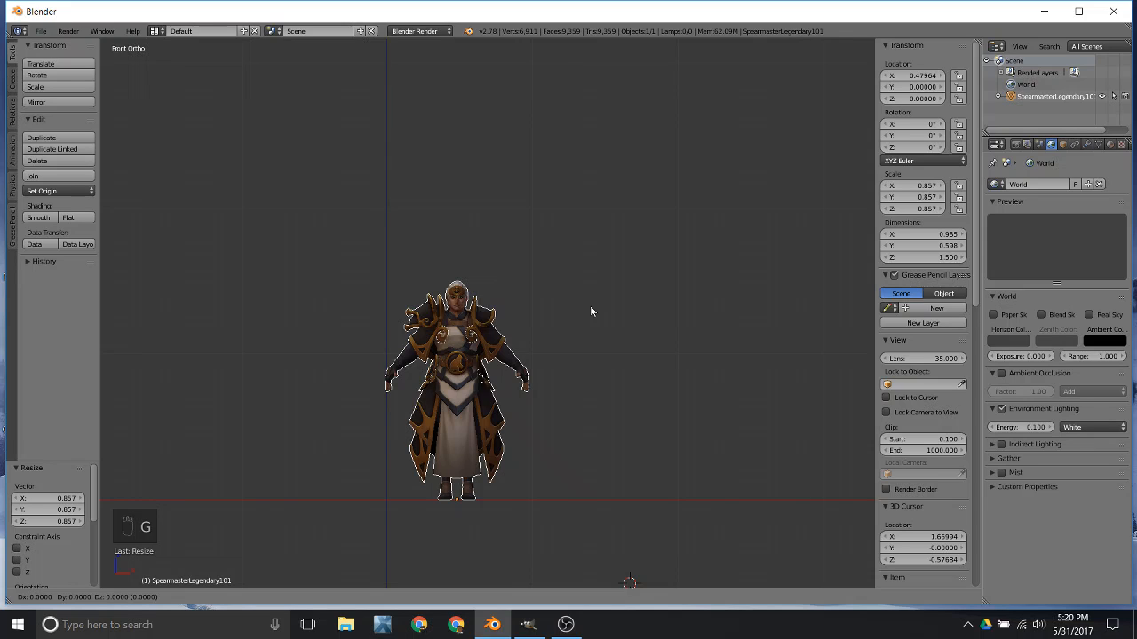
{"action": "key", "text": "x"}
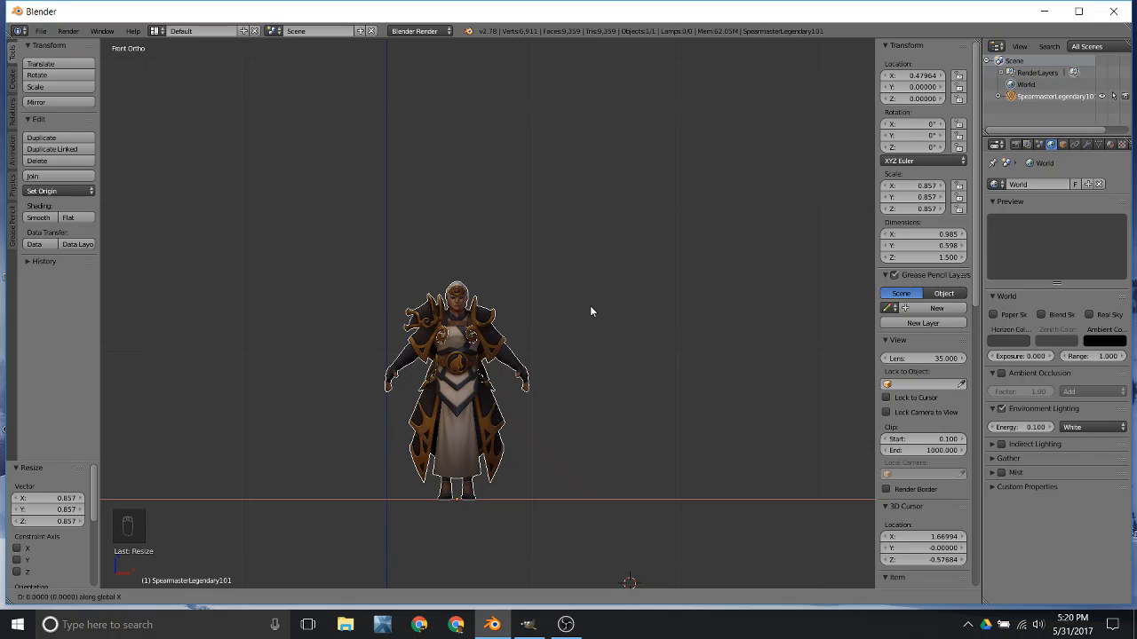
{"action": "left_click", "coordinate": [619, 311]}
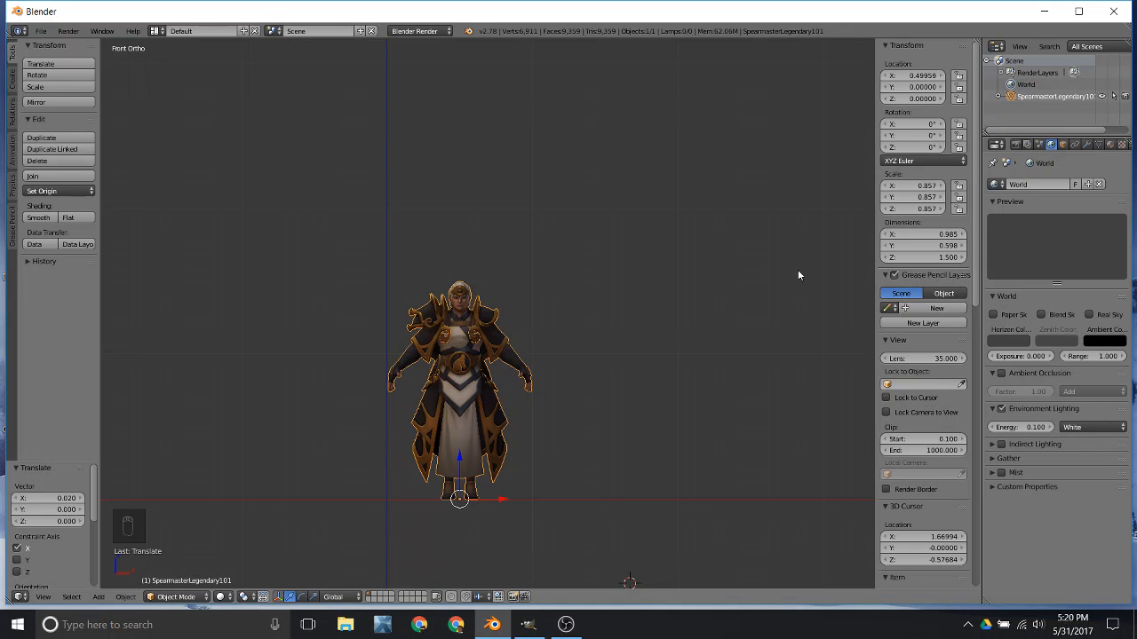
Add a lattice and place it beside the character at X 2, Z 1 using absolute grid snapping
{"action": "key", "text": "shift+a"}
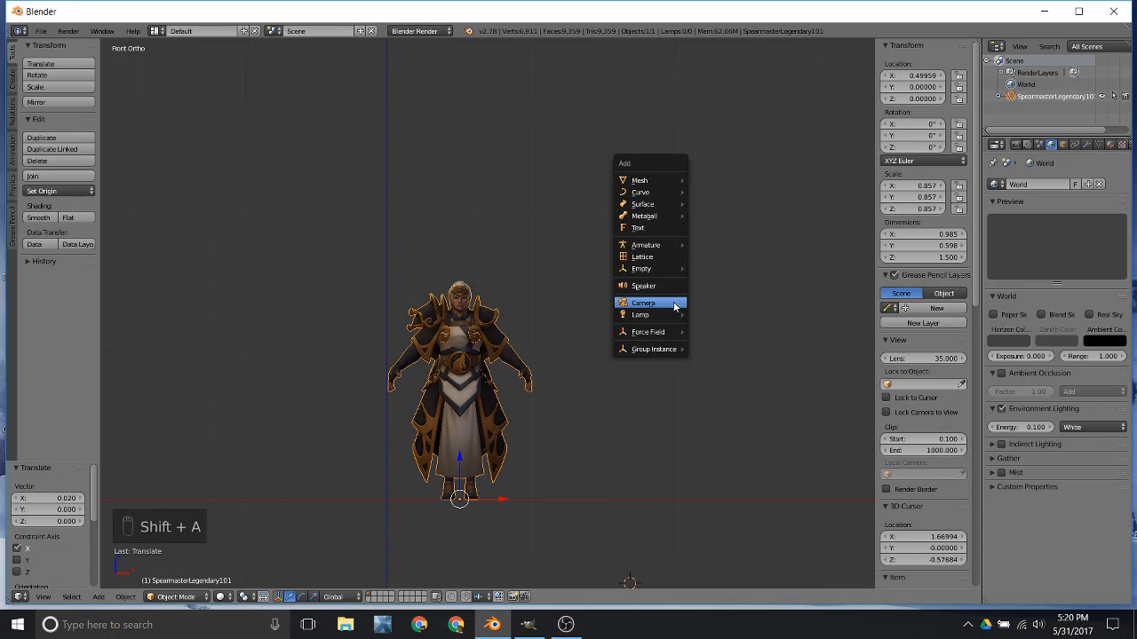
{"action": "left_click", "coordinate": [641, 257]}
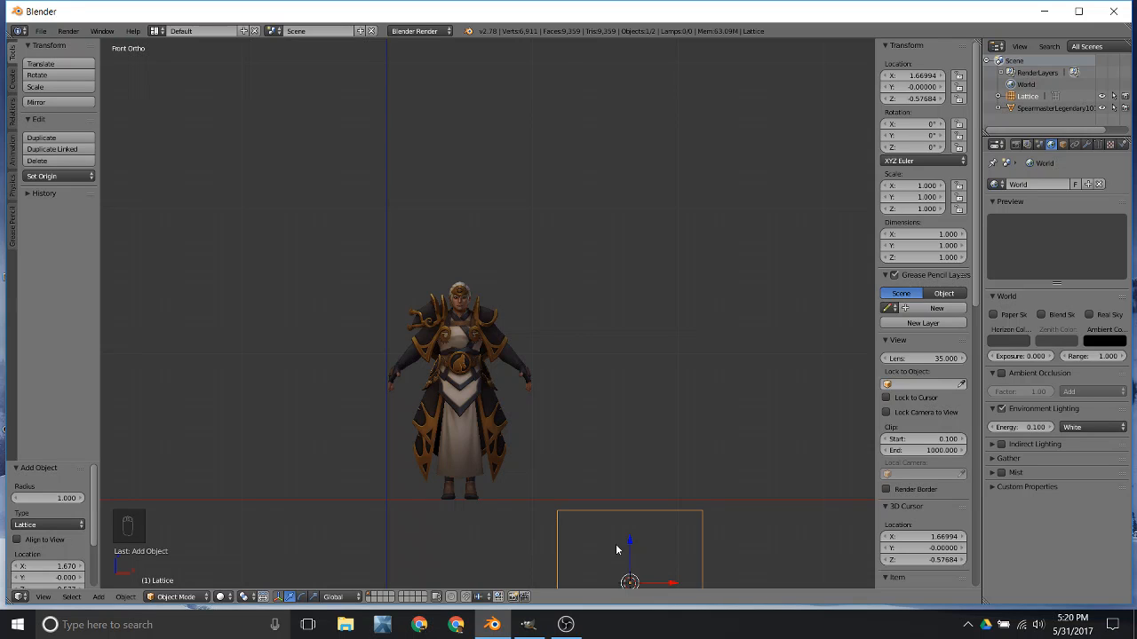
{"action": "key", "text": "g"}
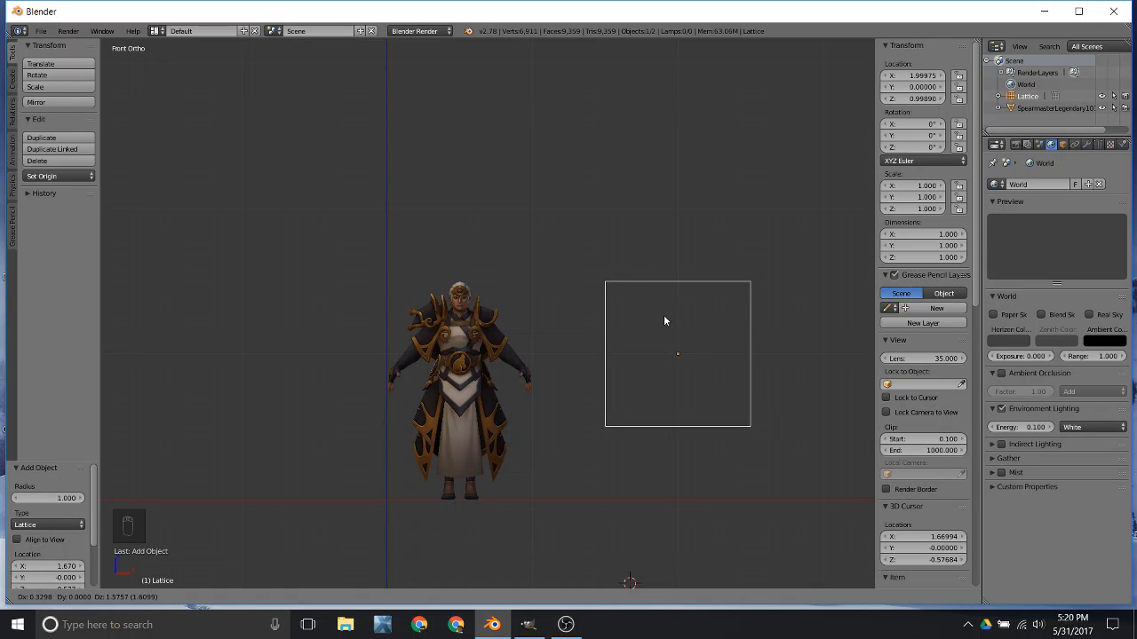
{"action": "left_click", "coordinate": [665, 320]}
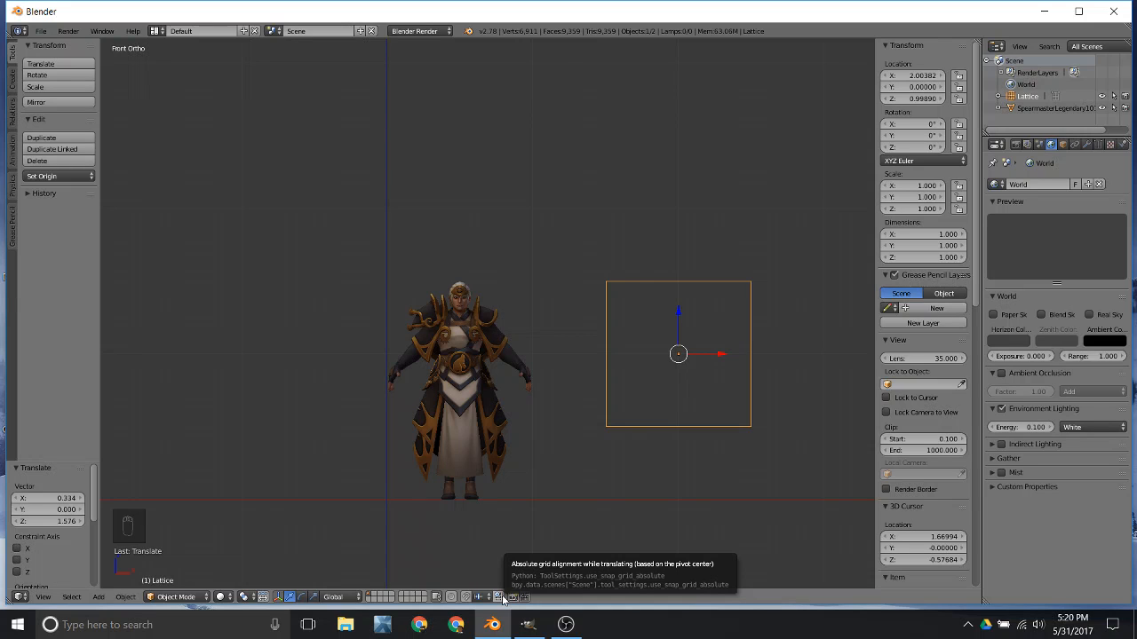
{"action": "key", "text": "g"}
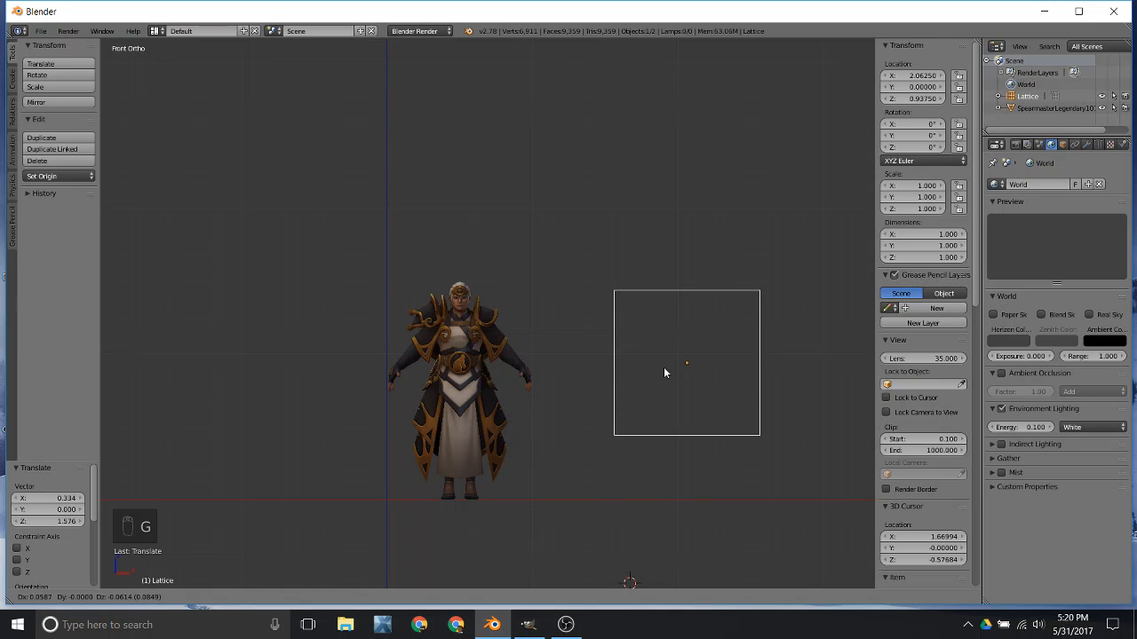
{"action": "right_click", "coordinate": [664, 367]}
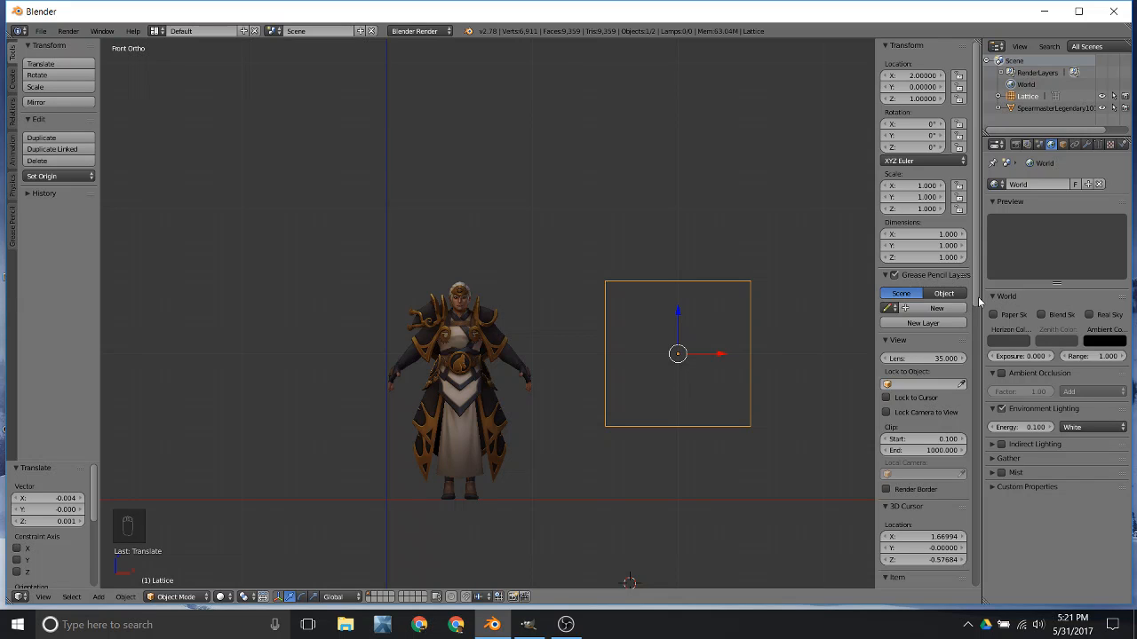
Scale the lattice by 2 and set its resolution to U 1, V 1, W 2 with Linear interpolation along W
{"action": "key", "text": "s"}
{"action": "key", "text": "2"}
{"action": "key", "text": "Return"}
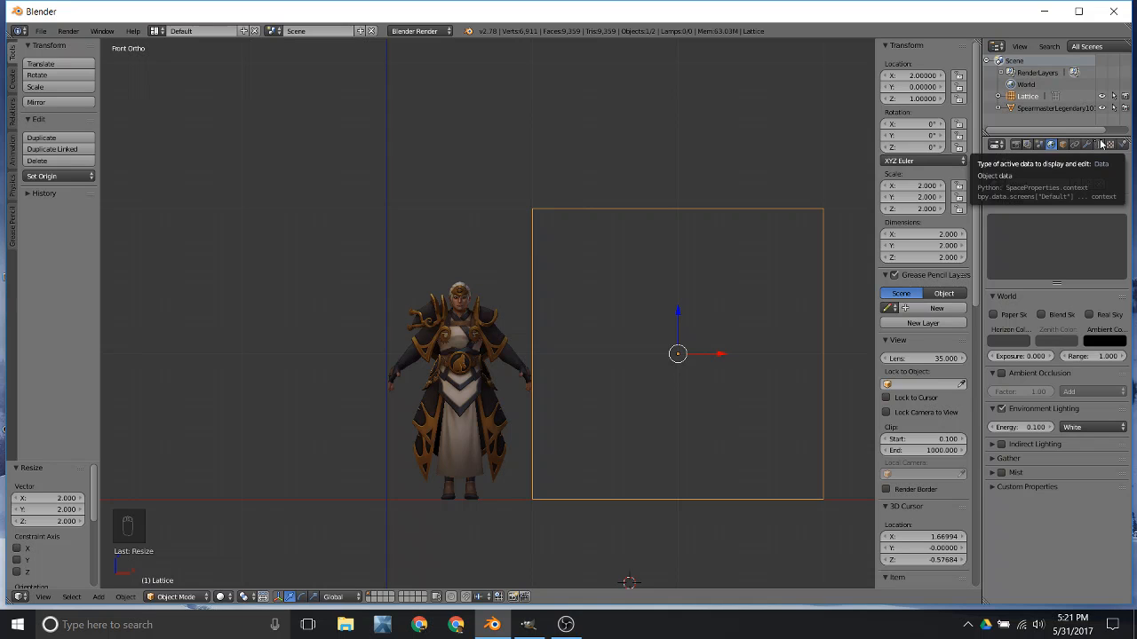
{"action": "left_click", "coordinate": [1100, 143]}
{"action": "mouse_move", "coordinate": [657, 293]}
{"action": "middle_mouse_down"}
{"action": "mouse_move", "coordinate": [632, 290]}
{"action": "mouse_move", "coordinate": [677, 288]}
{"action": "middle_mouse_up"}
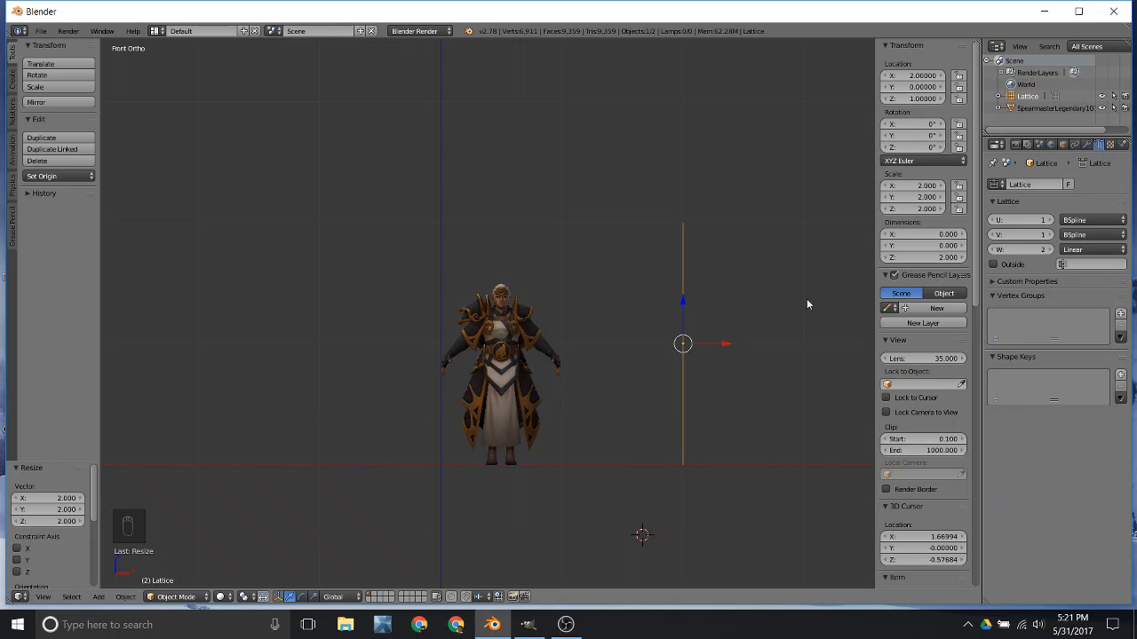
In edit mode, move the lattice's upper point over the character in front view and 1.5 units along Y in side view
{"action": "key", "text": "Tab"}
{"action": "right_click", "coordinate": [692, 239]}
{"action": "key", "text": "g"}
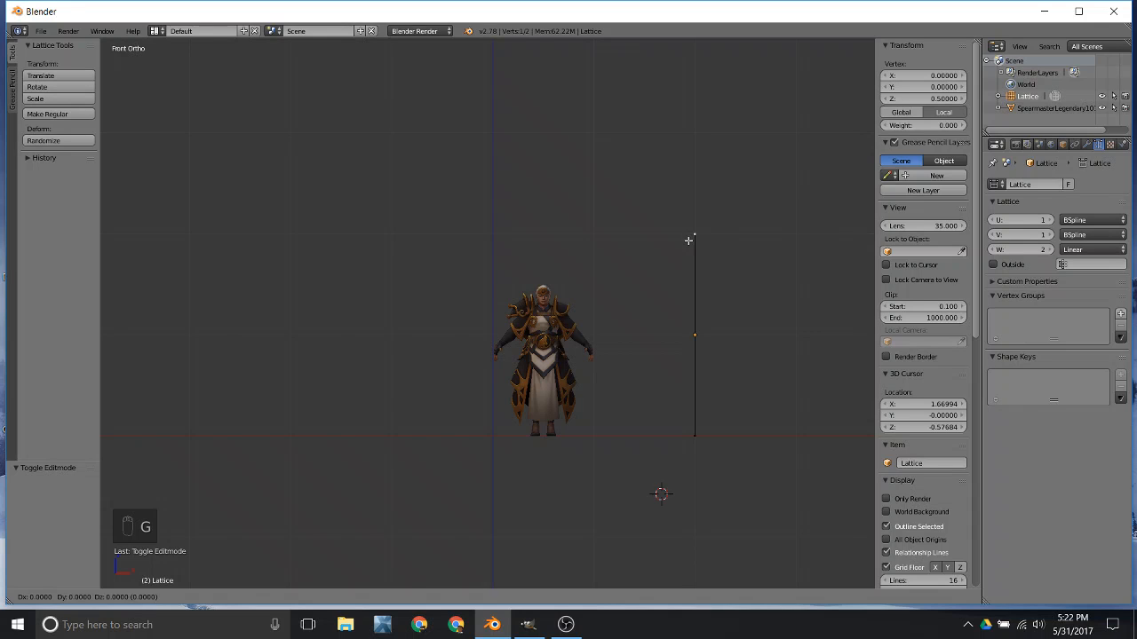
{"action": "left_click", "coordinate": [702, 249]}
{"action": "key", "text": "KP_3"}
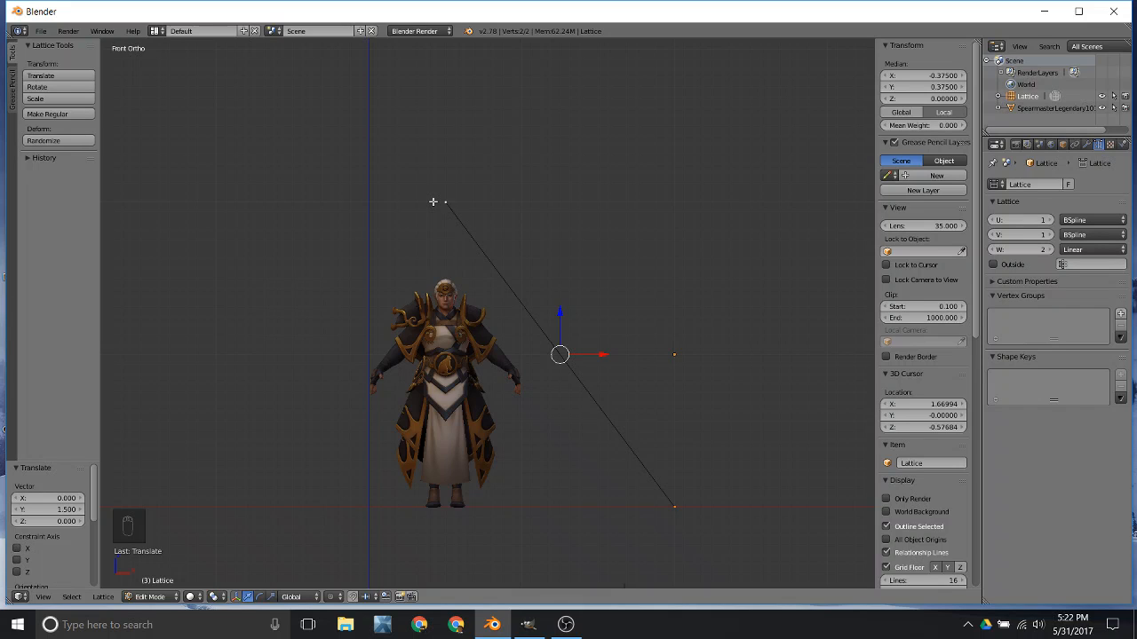
Try to scale the lattice's two points by 0.8
{"action": "key", "text": "s"}
{"action": "left_click", "coordinate": [658, 483]}
{"action": "right_click", "coordinate": [657, 482]}
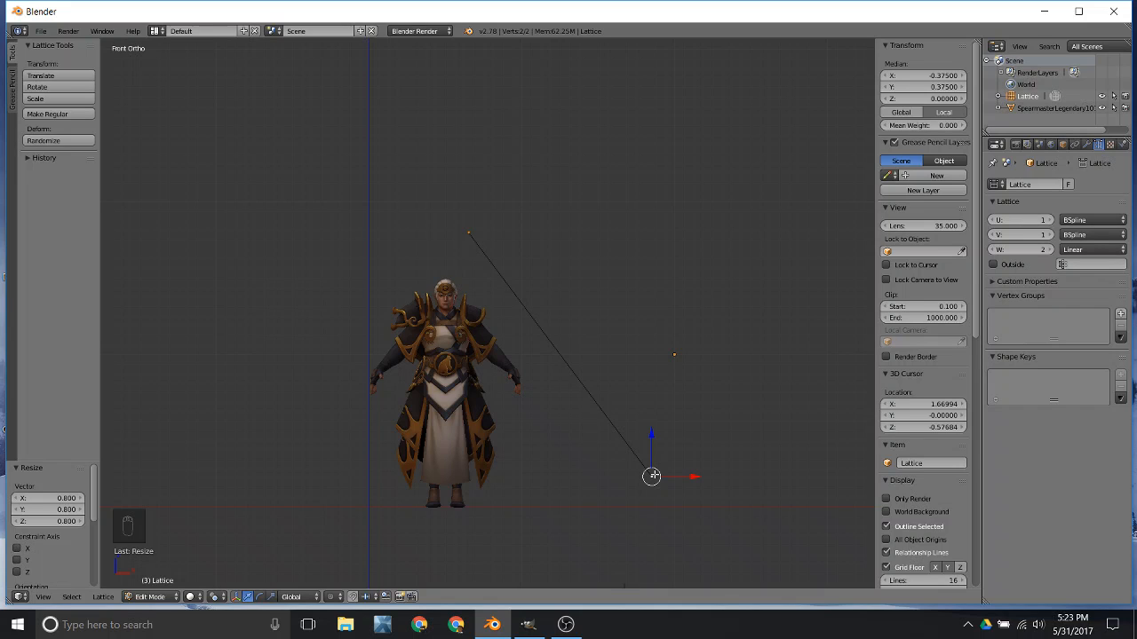
{"action": "key", "text": "ctrl+z"}
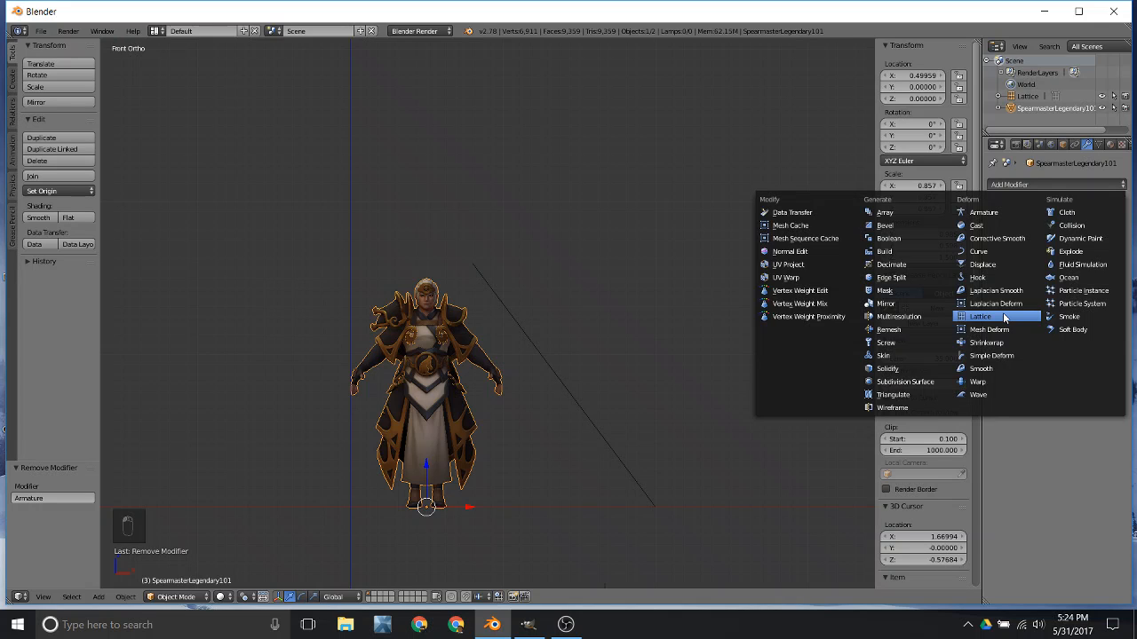
Add a Lattice modifier to the character mesh
{"action": "left_click", "coordinate": [1003, 317]}
Switch to the top orthographic view to check the sun lamp's placement
{"action": "key", "text": "KP_7"}
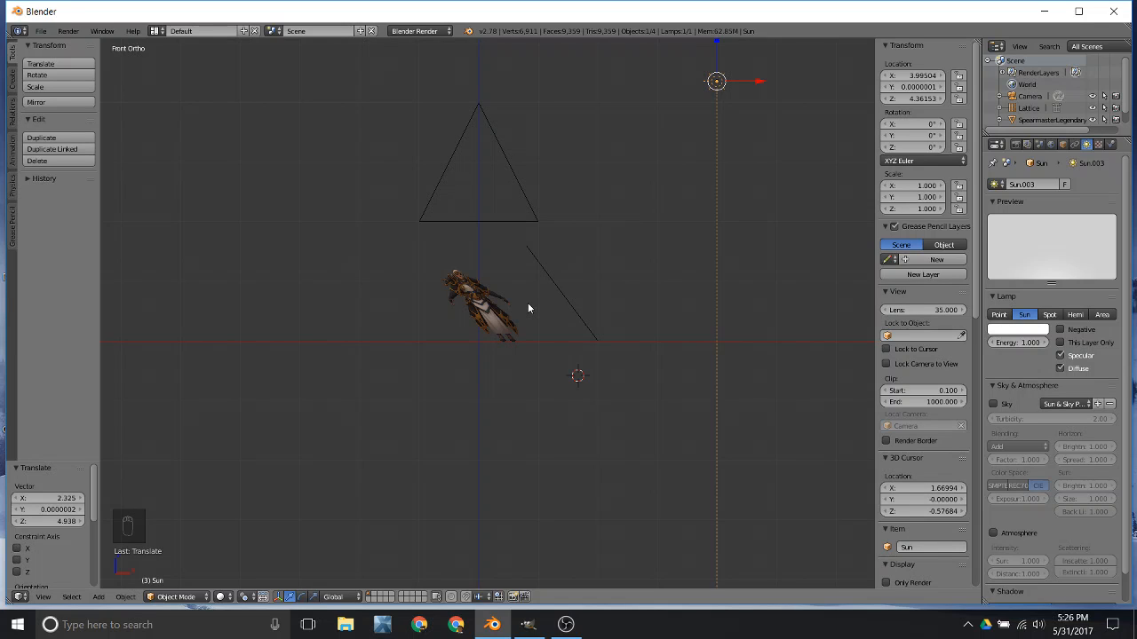
{"action": "key", "text": "KP_7"}
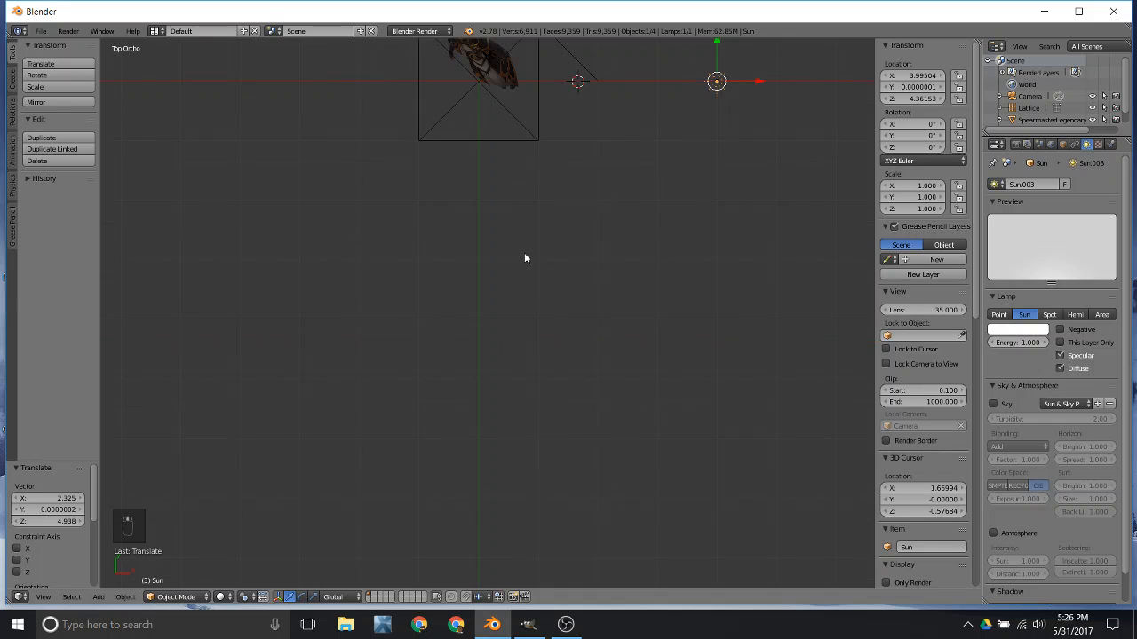